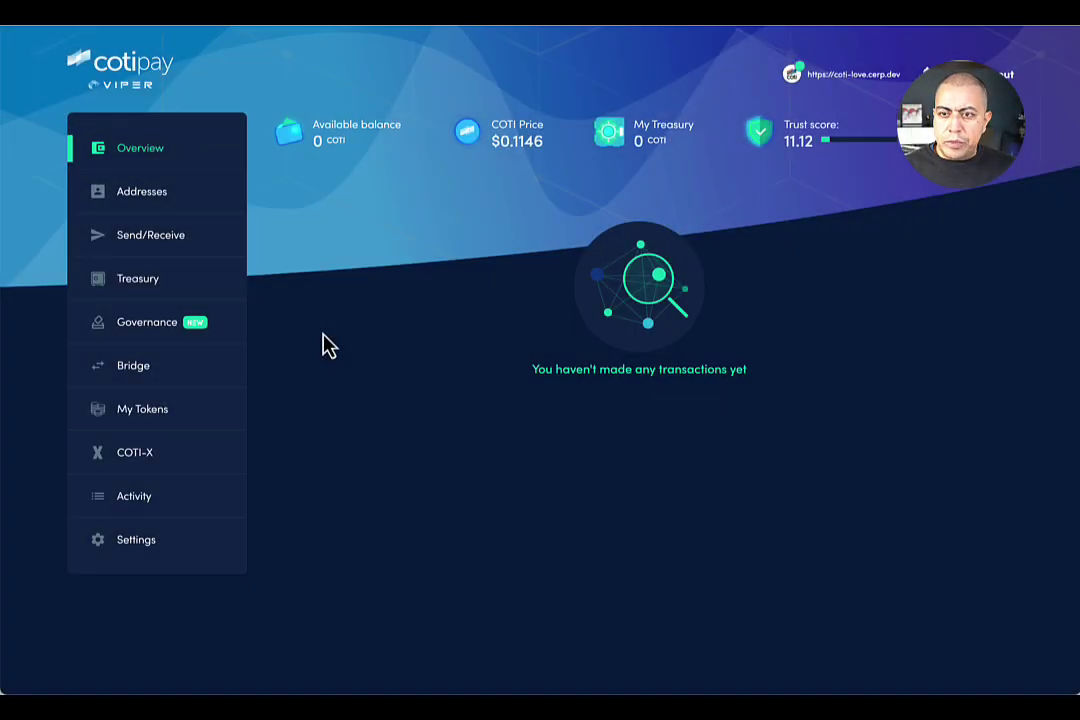
Go to the Treasury page from the left sidebar to see the COTI V2 upgrade notice.
left_click(155, 288)
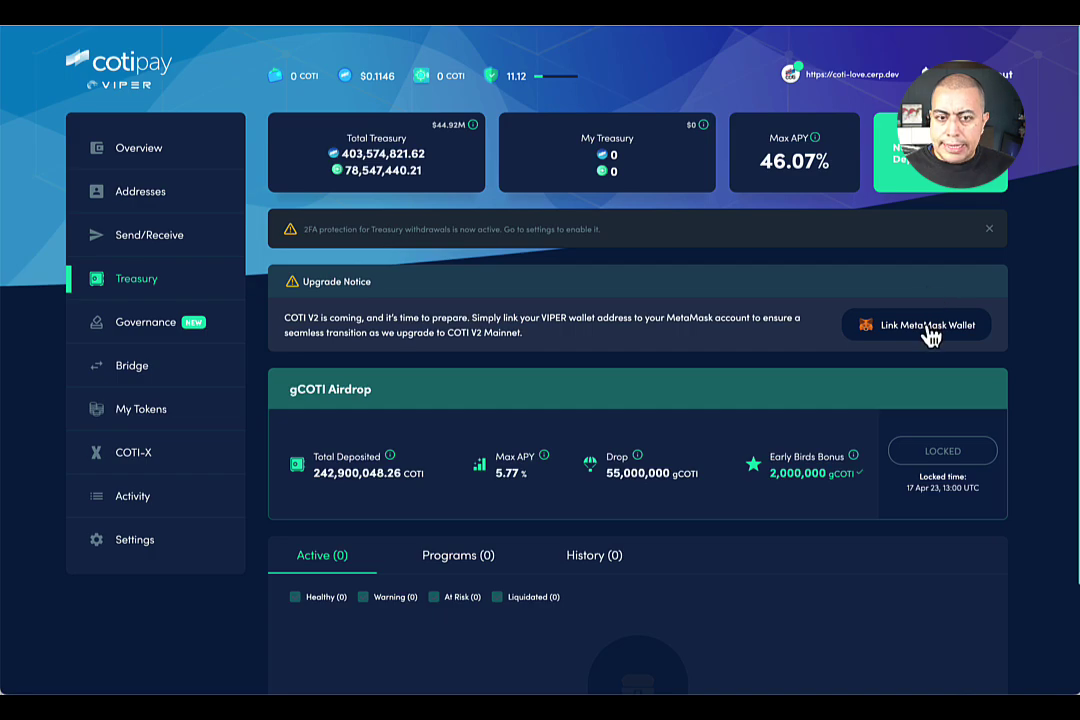
Open the Link MetaMask Wallet dialog from the Upgrade Notice.
left_click(928, 327)
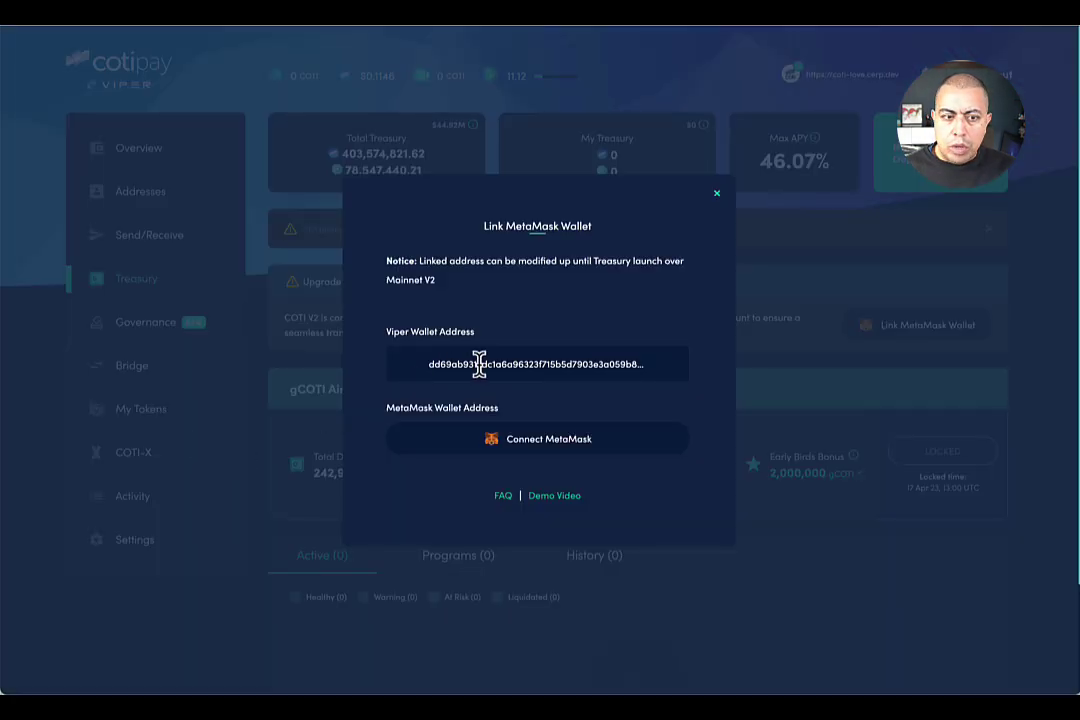
left_click(592, 447)
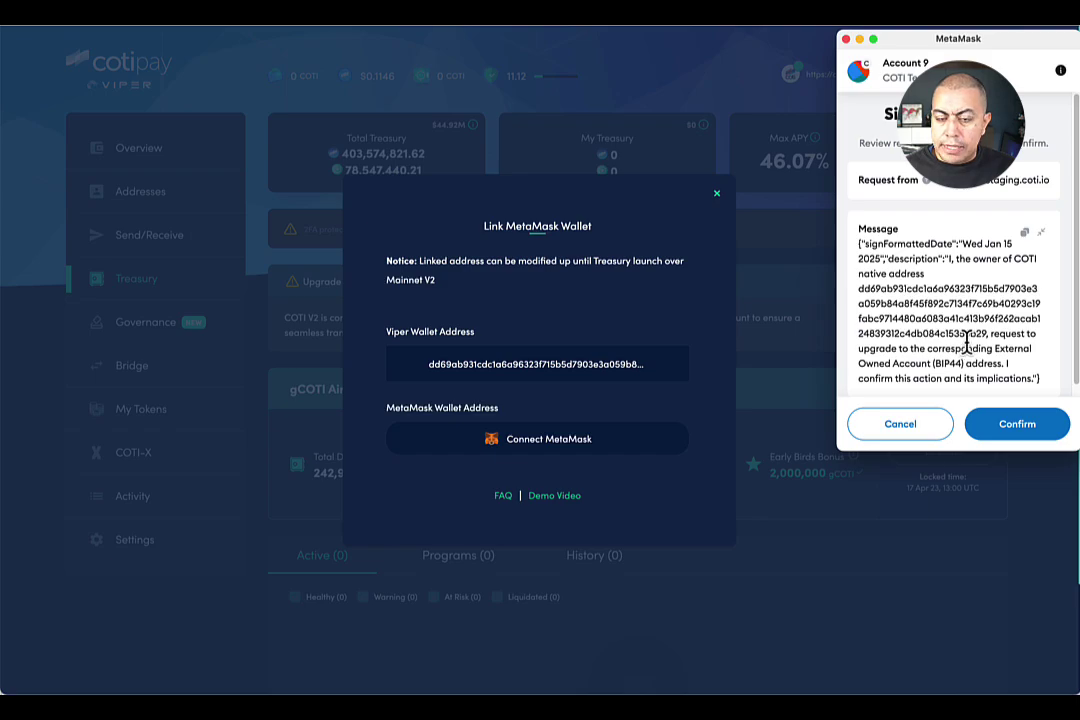
left_click(1022, 430)
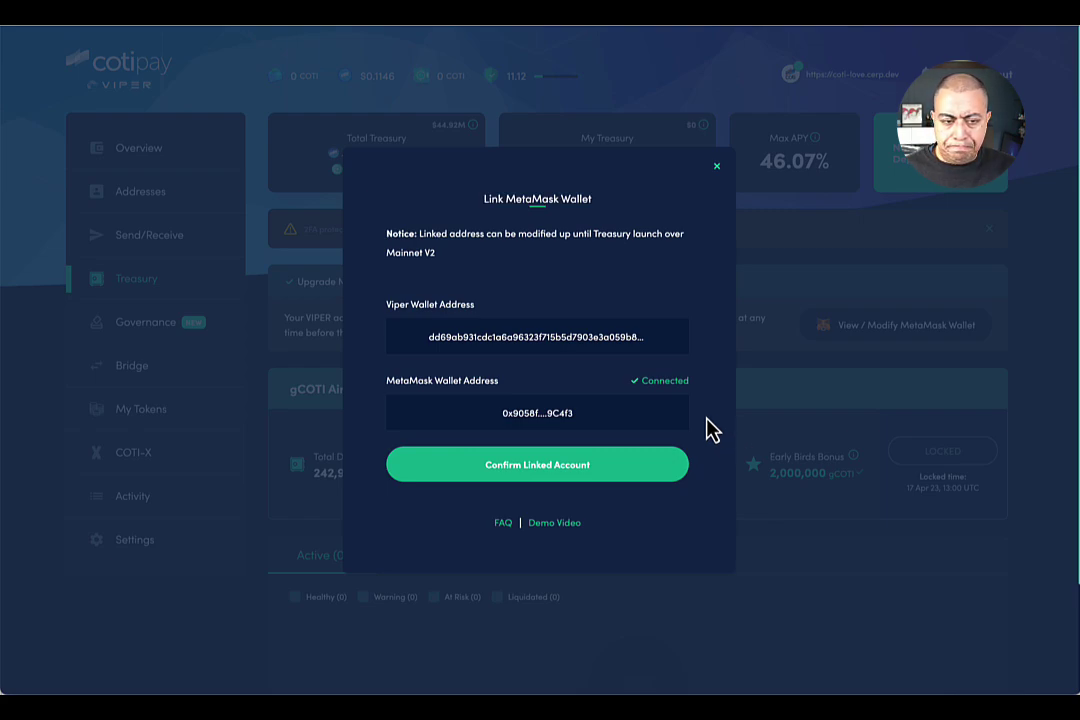
Confirm the linked MetaMask account in the Link MetaMask Wallet dialog.
left_click(589, 470)
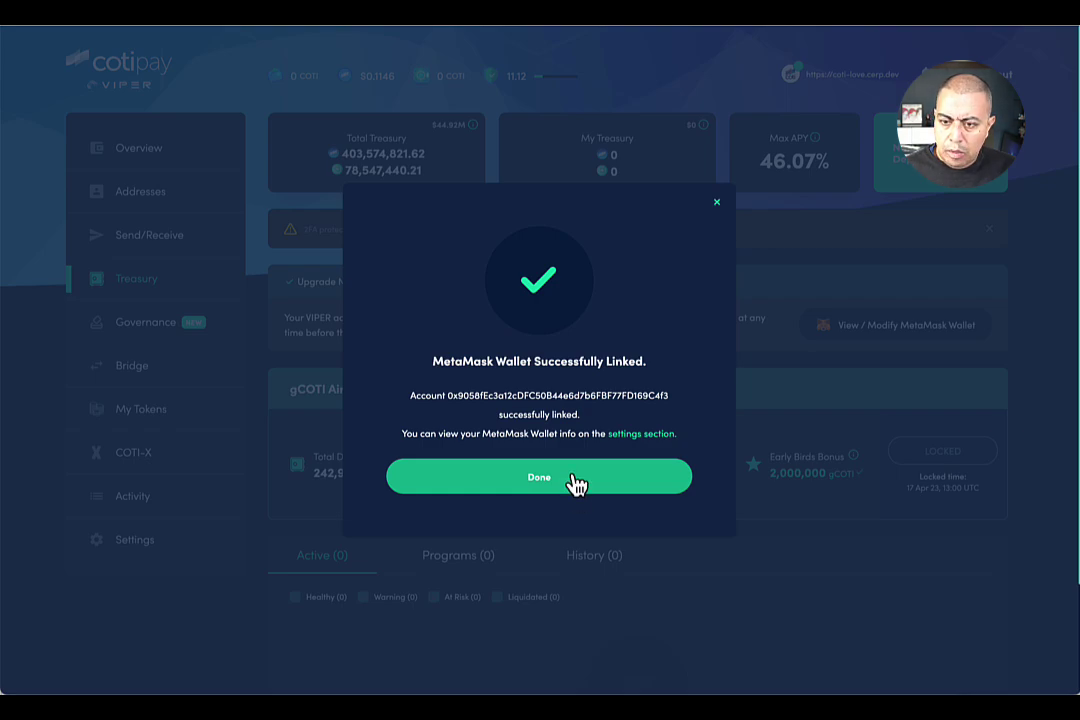
Dismiss the success message and return to the Treasury page showing the linked account.
left_click(577, 480)
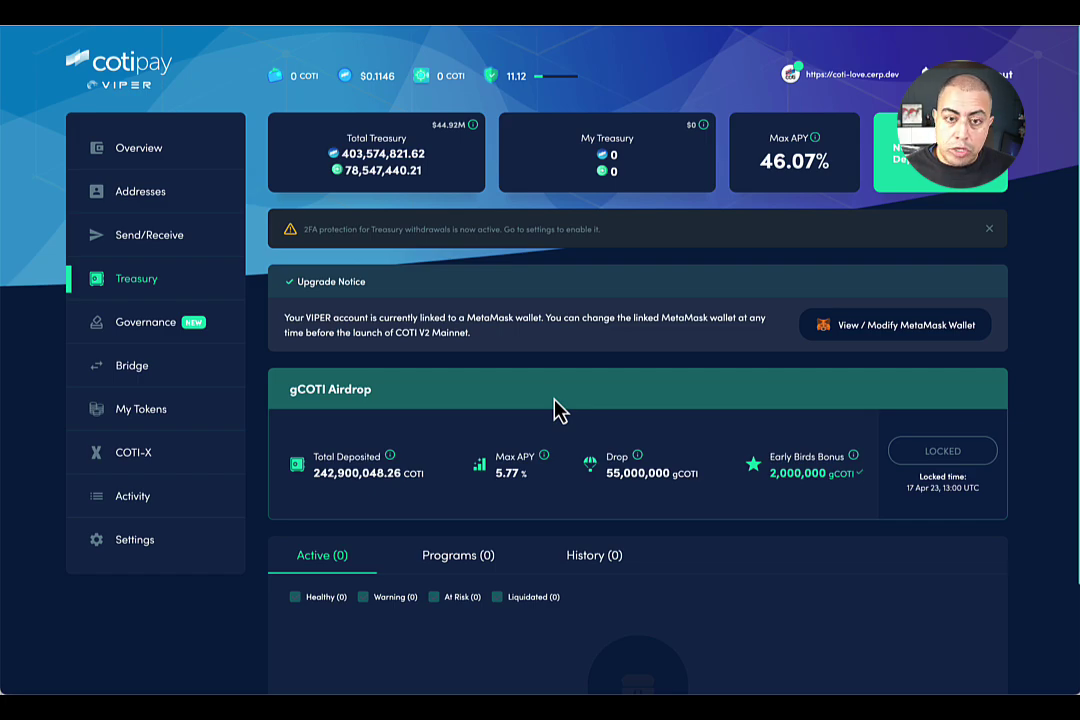
Reopen the linked MetaMask wallet details via View / Modify MetaMask Wallet.
left_click(904, 330)
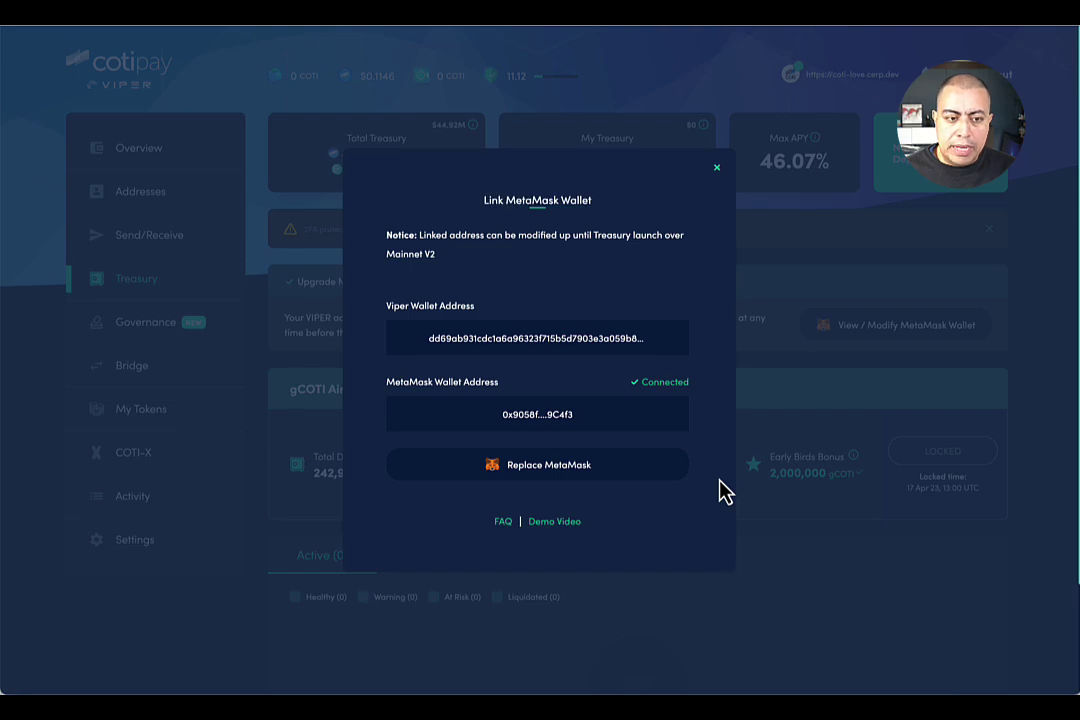
Start a MetaMask replacement, decline the signature request, and dismiss the rejection notice.
left_click(597, 478)
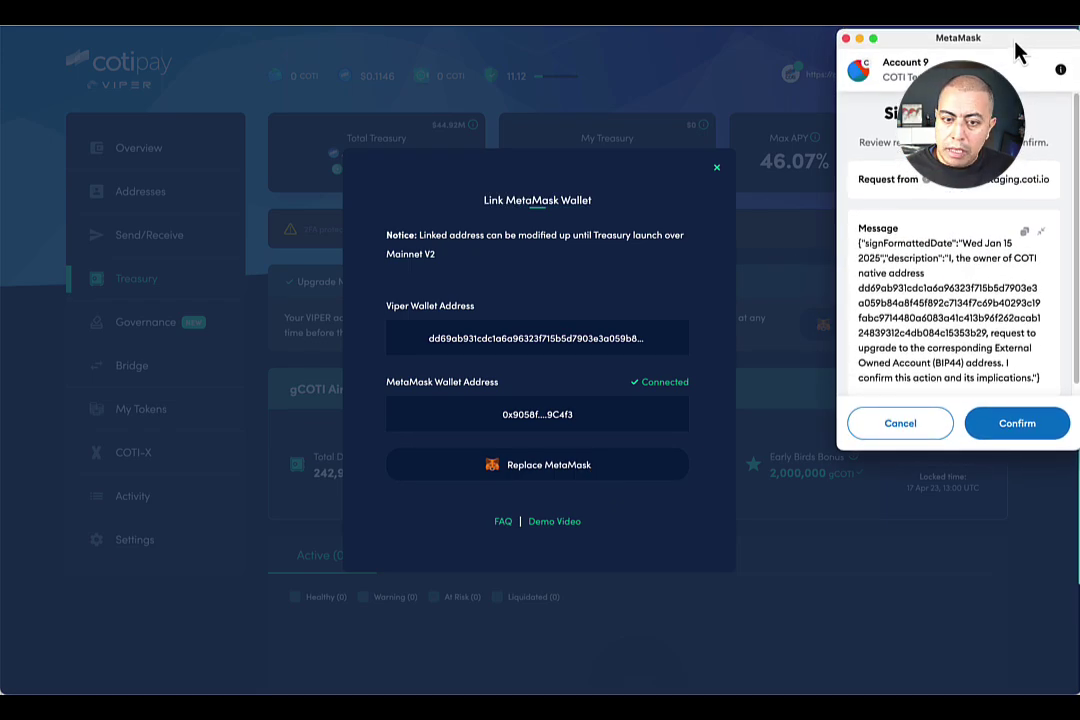
left_click(920, 440)
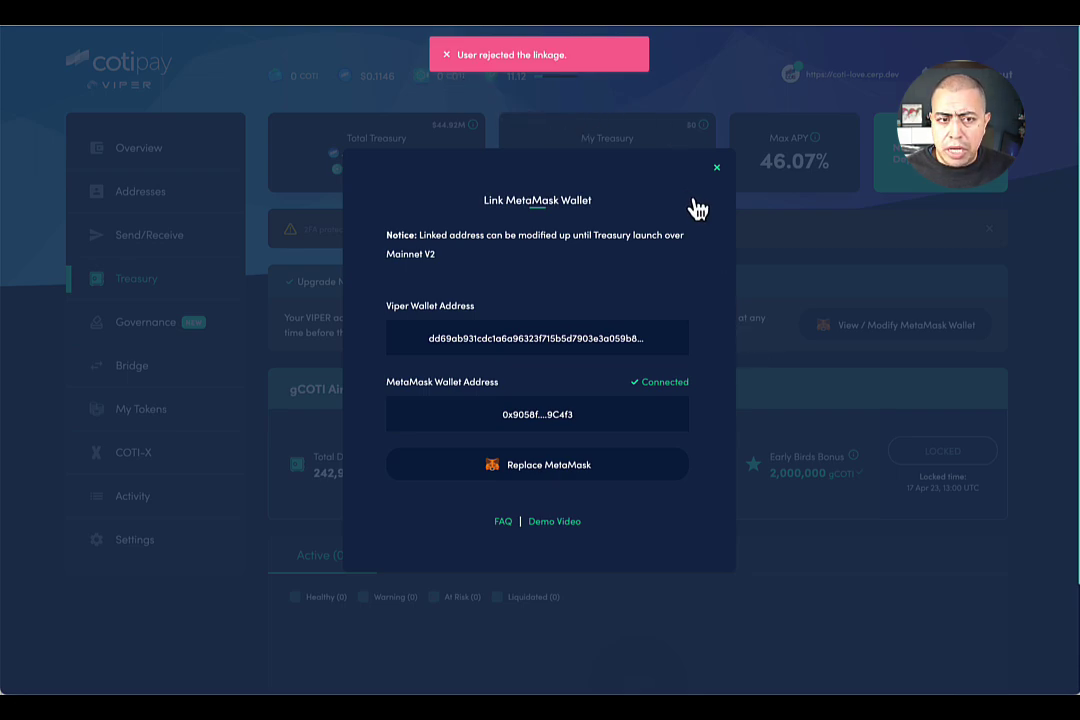
left_click(448, 55)
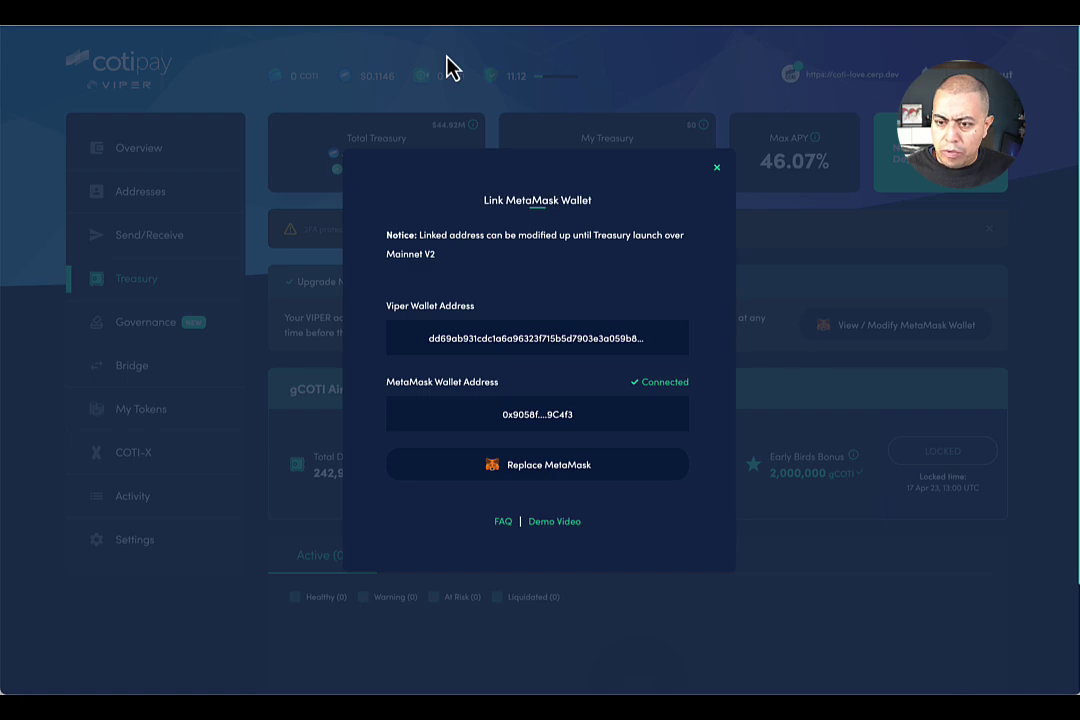